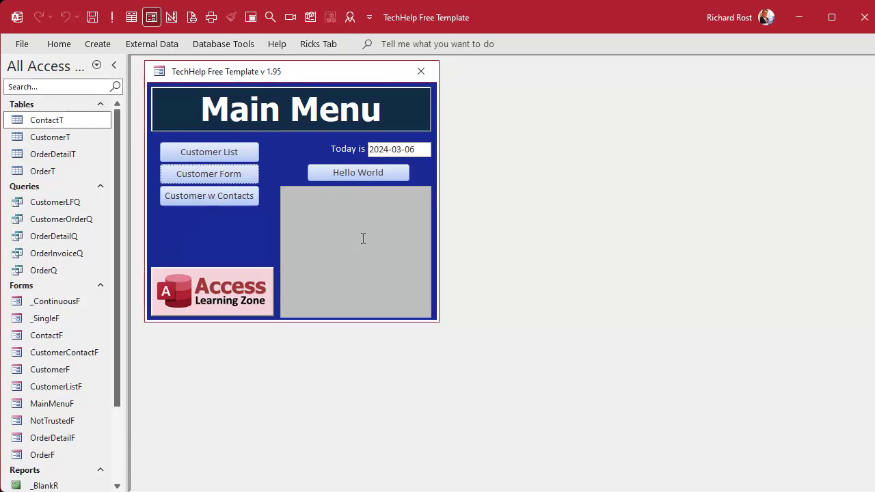
Review the Current Database options without changing anything, then select the AutoExec macro
{"action": "left_click", "coordinate": [21, 44]}
{"action": "left_click", "coordinate": [30, 469]}
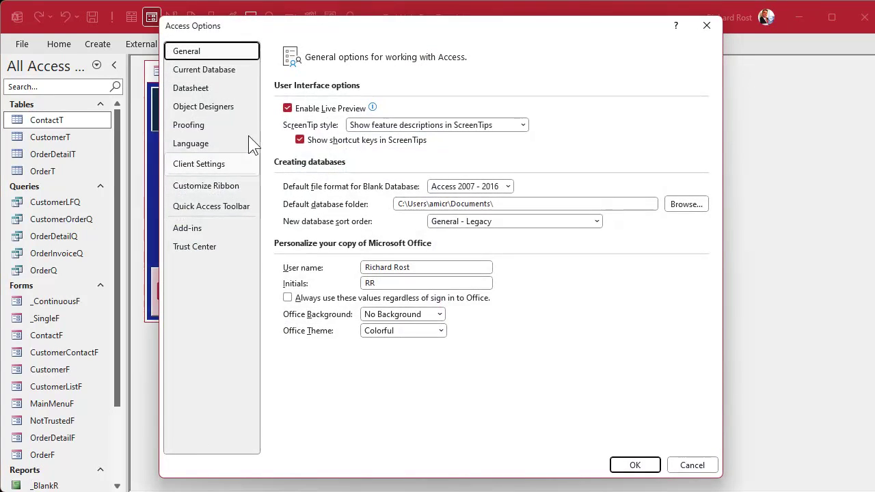
{"action": "left_click", "coordinate": [225, 71]}
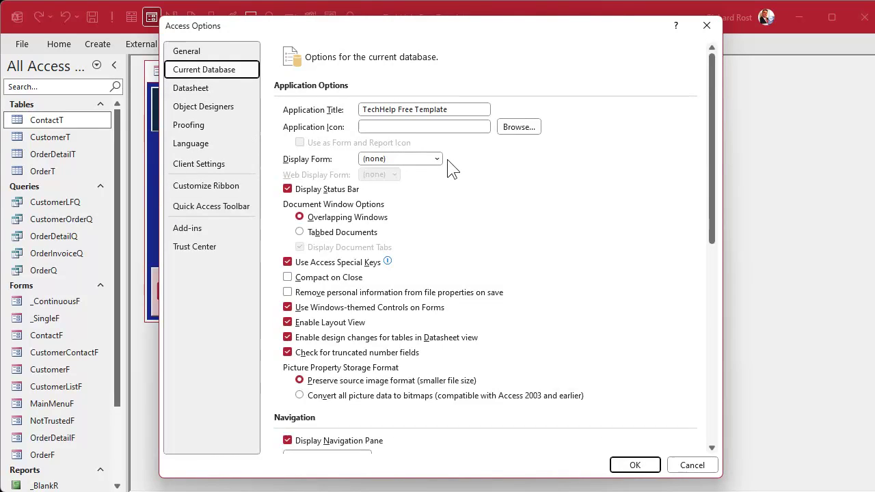
{"action": "left_click", "coordinate": [697, 466]}
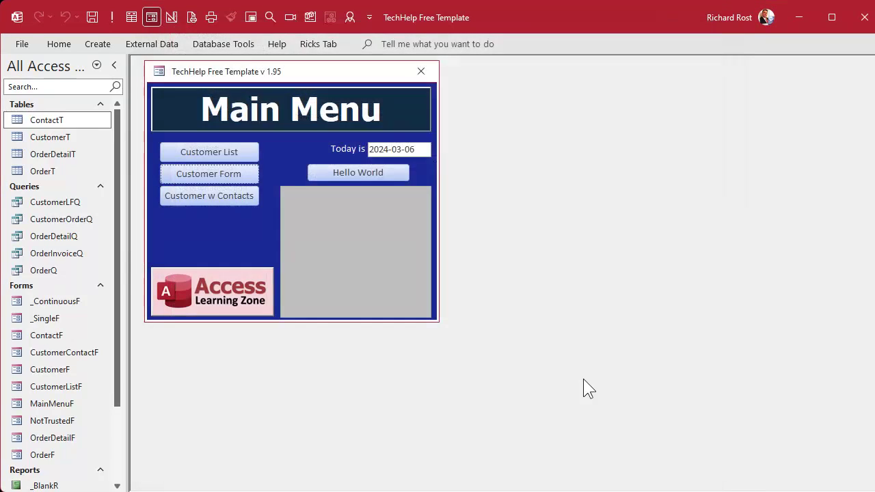
{"action": "scroll", "coordinate": [121, 452], "scroll_direction": "down", "scroll_amount": 2}
{"action": "left_click", "coordinate": [47, 432]}
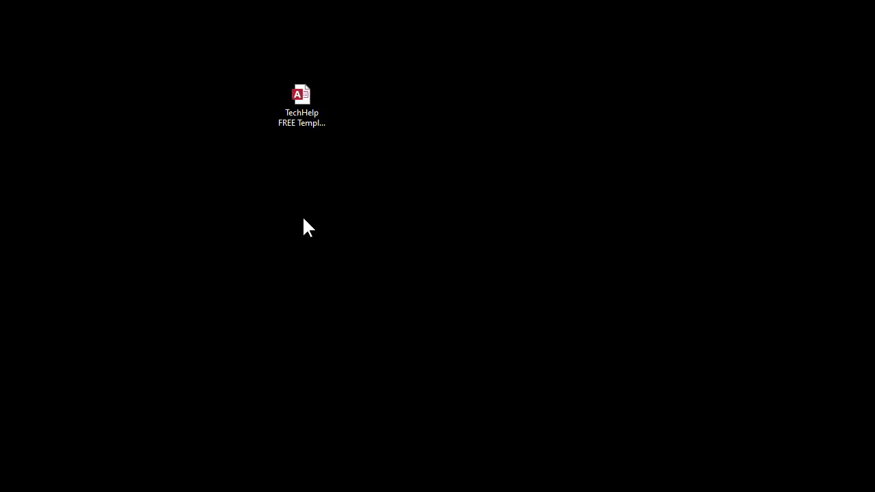
Create a desktop folder named DB and move the template database into it
{"action": "right_click", "coordinate": [370, 125]}
{"action": "mouse_move", "coordinate": [435, 236]}
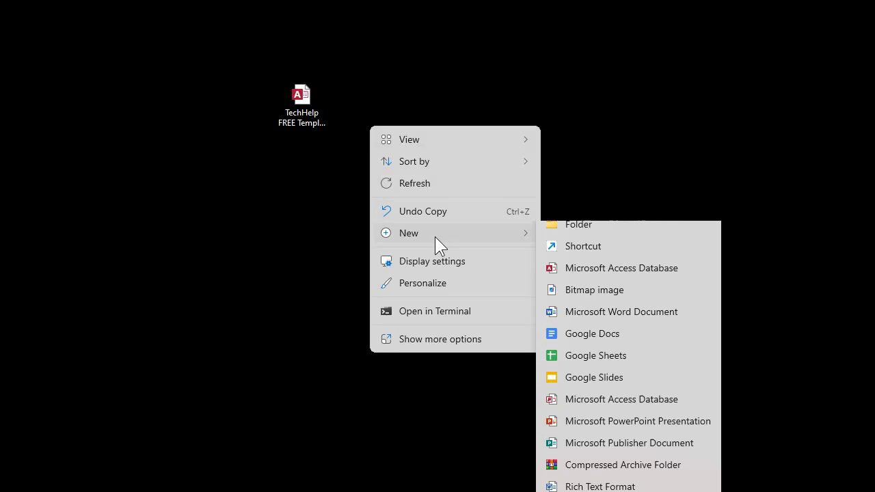
{"action": "left_click", "coordinate": [586, 238]}
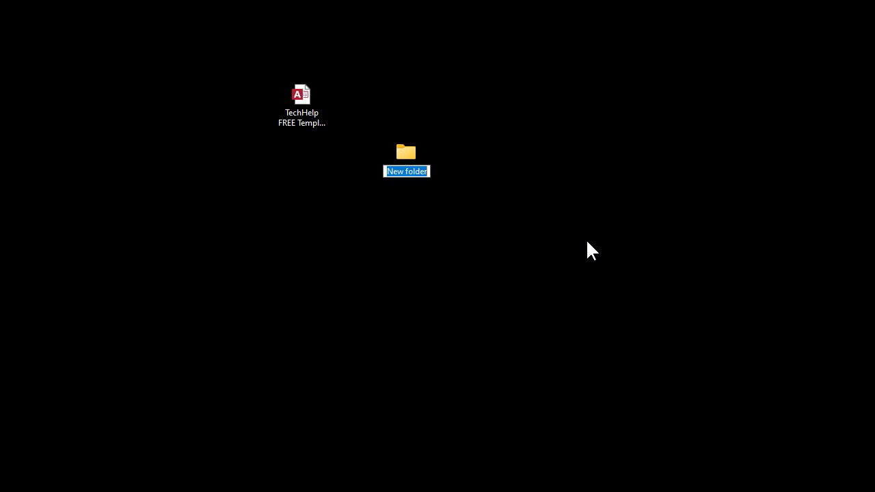
{"action": "type", "text": "DB"}
{"action": "key", "text": "Return"}
{"action": "left_click_drag", "start_coordinate": [299, 96], "coordinate": [46, 33]}
Rename the database file inside the DB folder to RicksDB.accdb
{"action": "double_click", "coordinate": [47, 33]}
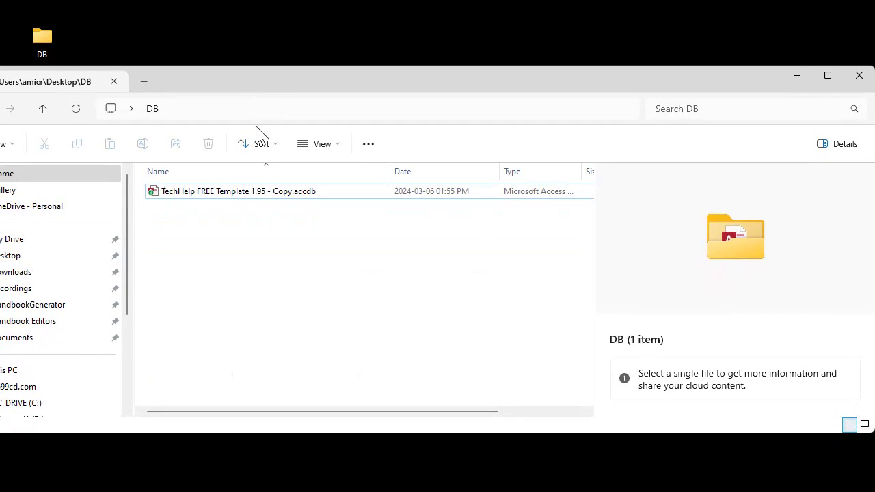
{"action": "left_click", "coordinate": [239, 192]}
{"action": "left_click", "coordinate": [208, 193]}
{"action": "type", "text": "RicksDB"}
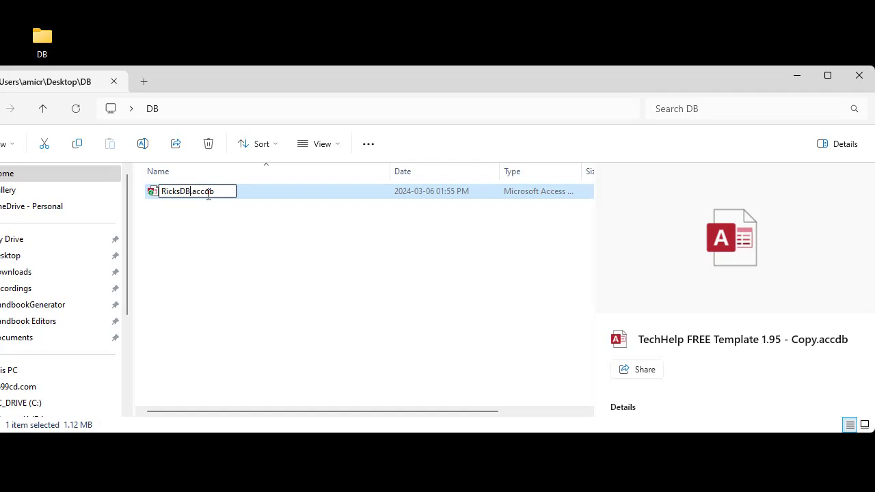
{"action": "key", "text": "Return"}
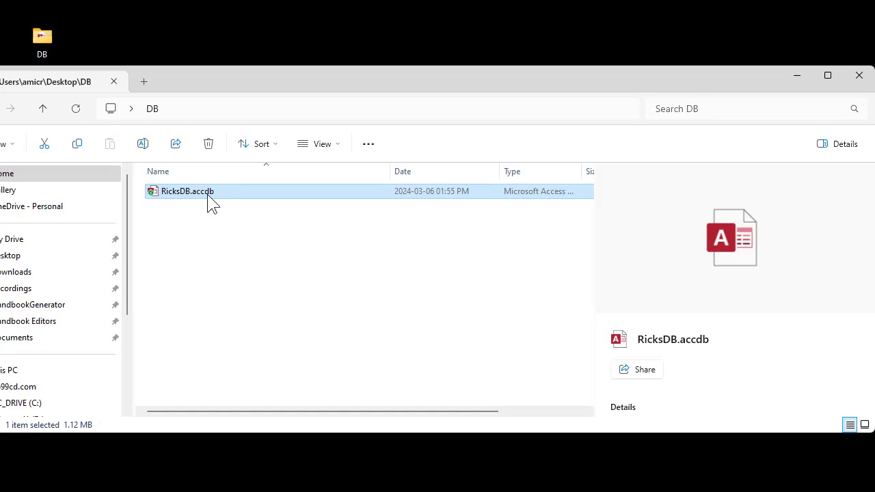
Create a desktop shortcut to RicksDB.accdb and place it beside the DB folder
{"action": "left_click_drag", "start_coordinate": [207, 93], "coordinate": [208, 107]}
{"action": "left_click", "coordinate": [189, 205]}
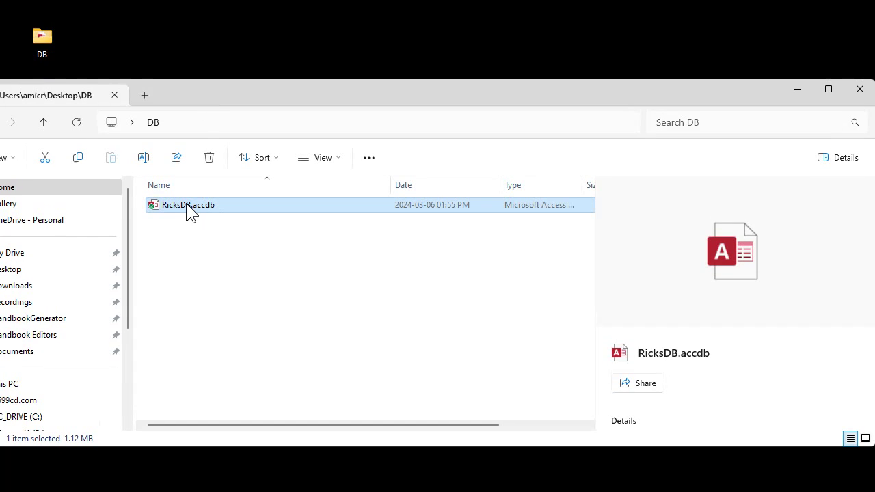
{"action": "left_click_drag", "start_coordinate": [188, 206], "coordinate": [209, 42]}
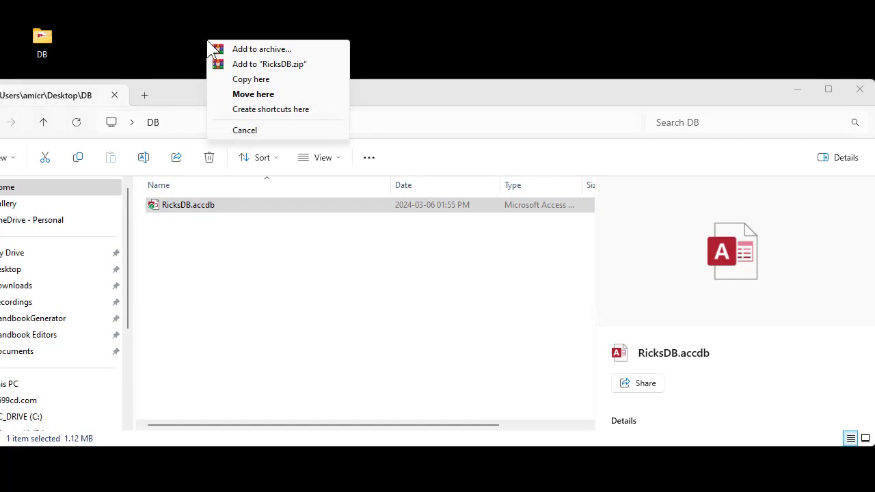
{"action": "left_click", "coordinate": [266, 115]}
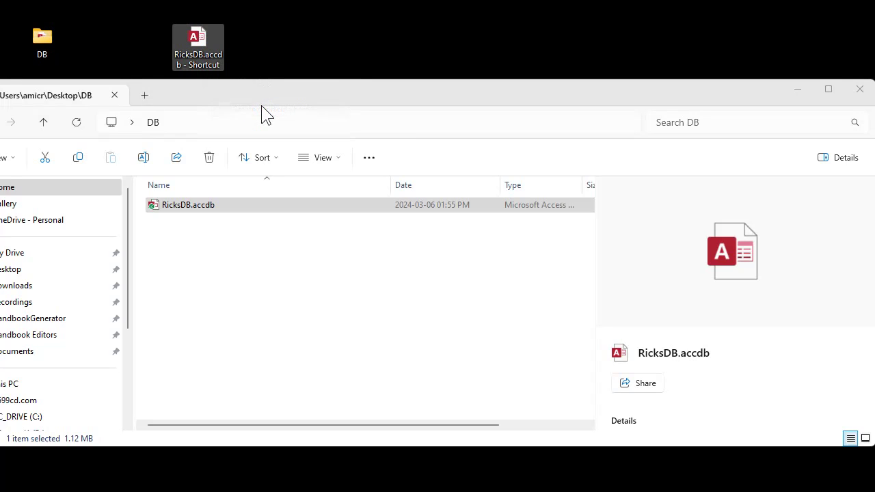
{"action": "left_click_drag", "start_coordinate": [208, 53], "coordinate": [155, 75]}
Rename the new shortcut to RicksDB
{"action": "left_click", "coordinate": [104, 57]}
{"action": "key", "text": "End"}
{"action": "key", "text": "BackSpace"}
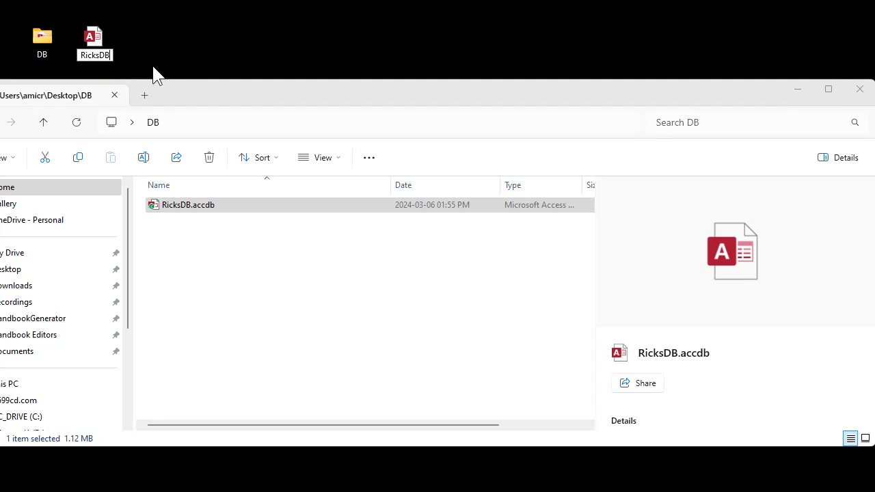
{"action": "key", "text": "Return"}
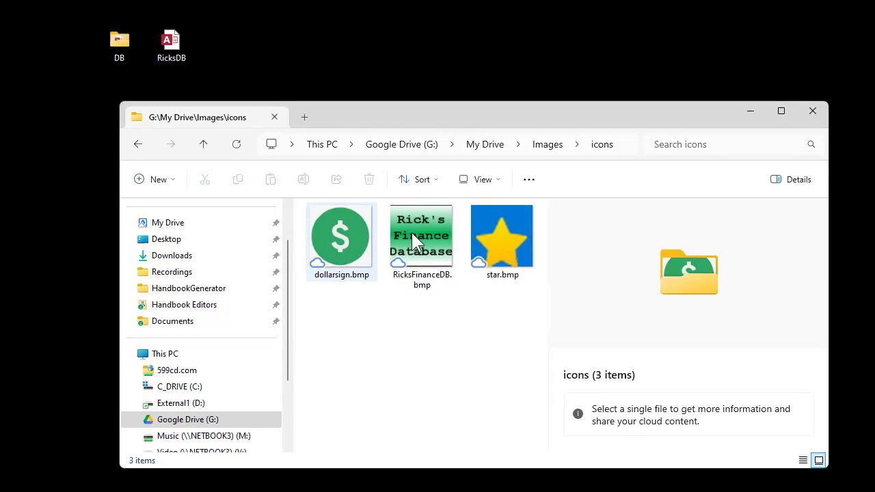
Copy dollarsign.bmp and RicksFinanceDB.bmp into the DB folder
{"action": "mouse_move", "coordinate": [422, 231]}
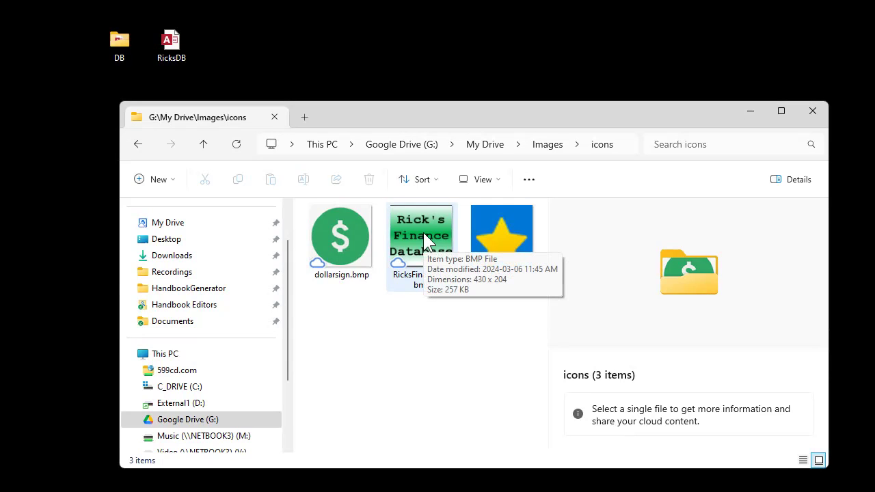
{"action": "left_click", "coordinate": [419, 225]}
{"action": "left_click", "coordinate": [359, 223], "text": "ctrl"}
{"action": "key", "text": "ctrl+c"}
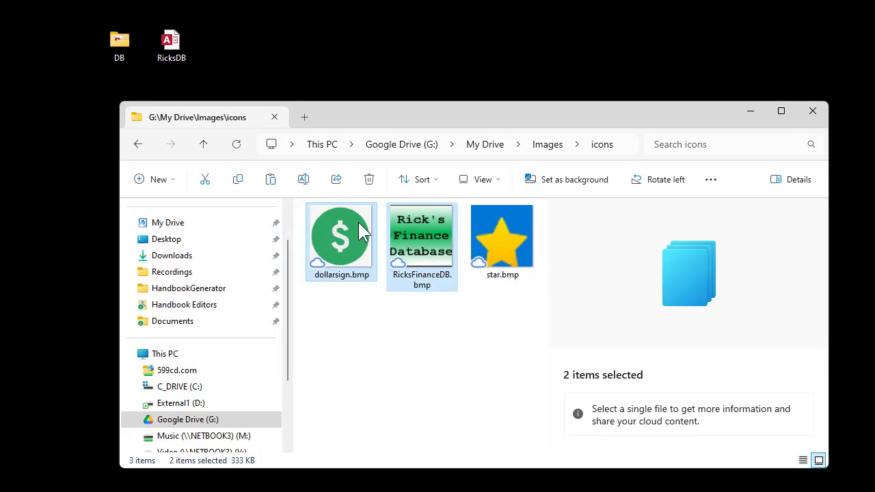
{"action": "left_click", "coordinate": [137, 144]}
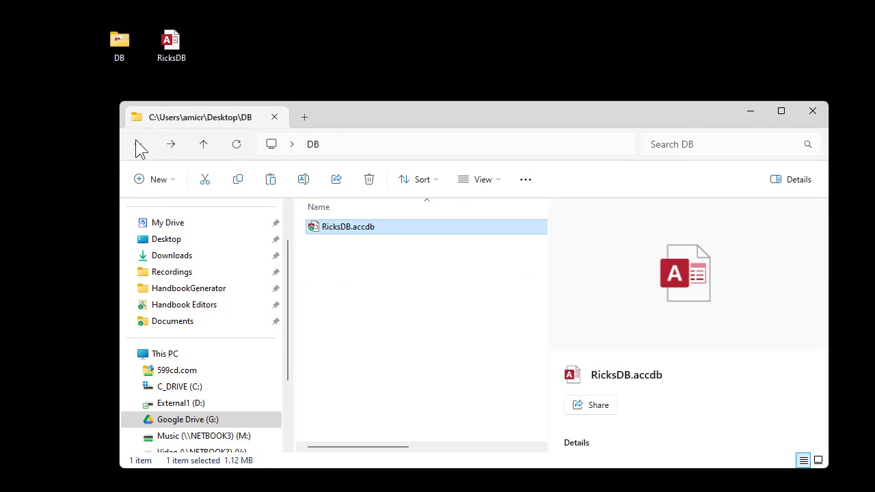
{"action": "left_click", "coordinate": [331, 276]}
{"action": "right_click", "coordinate": [330, 277]}
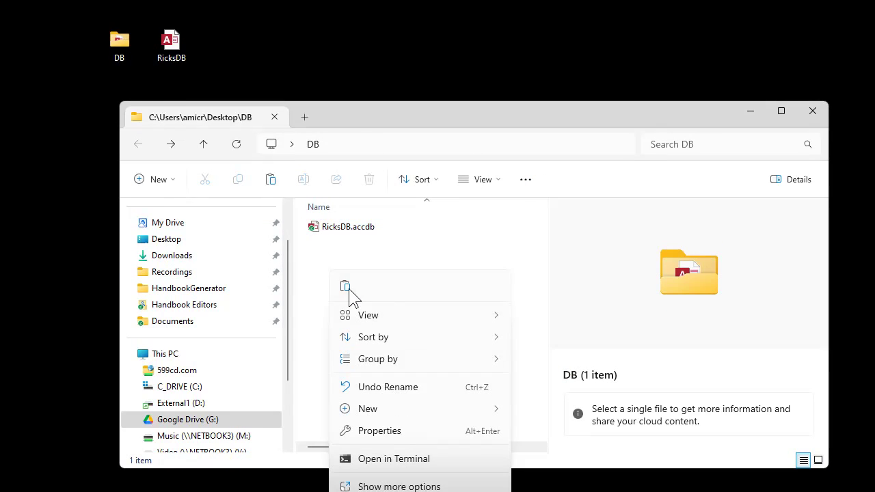
{"action": "left_click", "coordinate": [350, 292]}
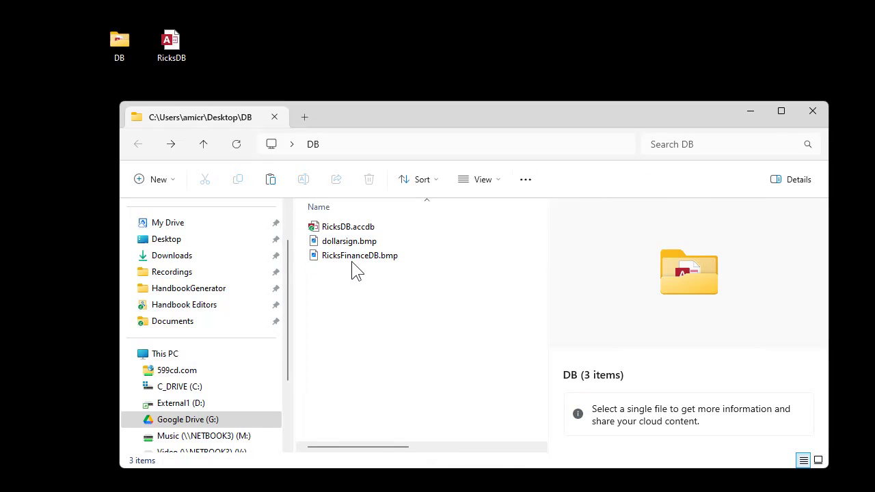
Preview both images and rename RicksFinanceDB.bmp to RicksDB.bmp
{"action": "left_click", "coordinate": [349, 245]}
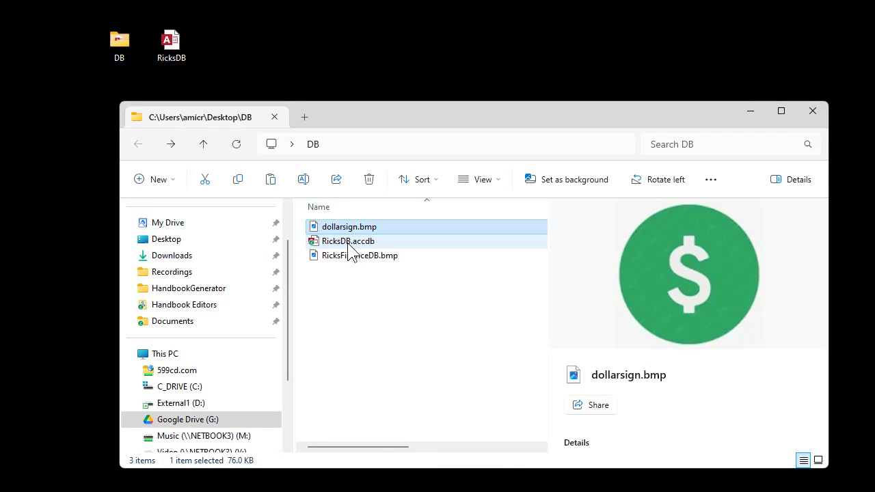
{"action": "left_click", "coordinate": [355, 257]}
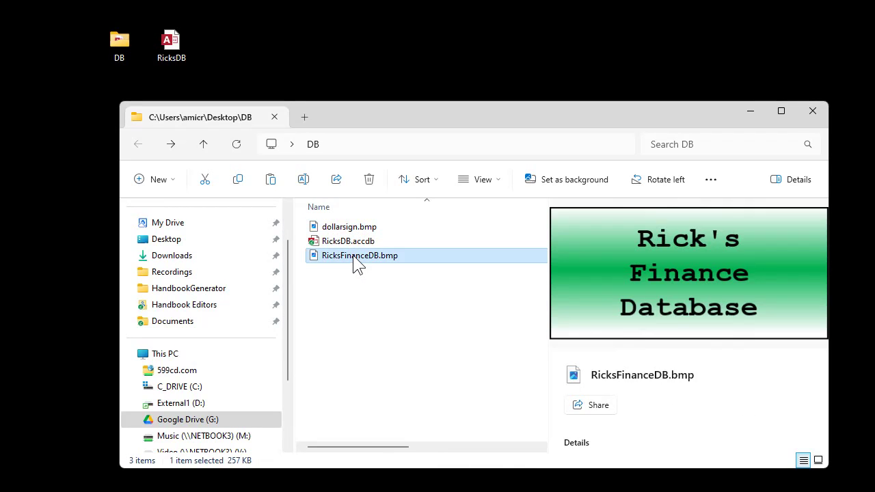
{"action": "left_click", "coordinate": [346, 229]}
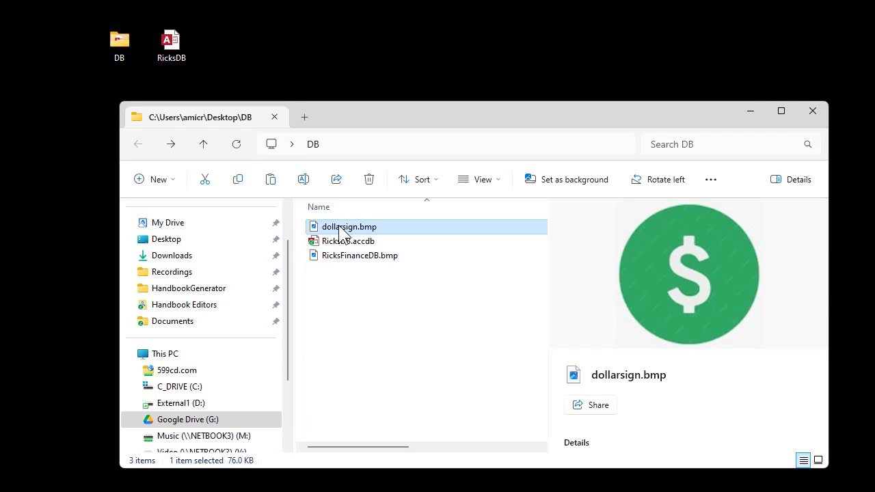
{"action": "left_click", "coordinate": [346, 257]}
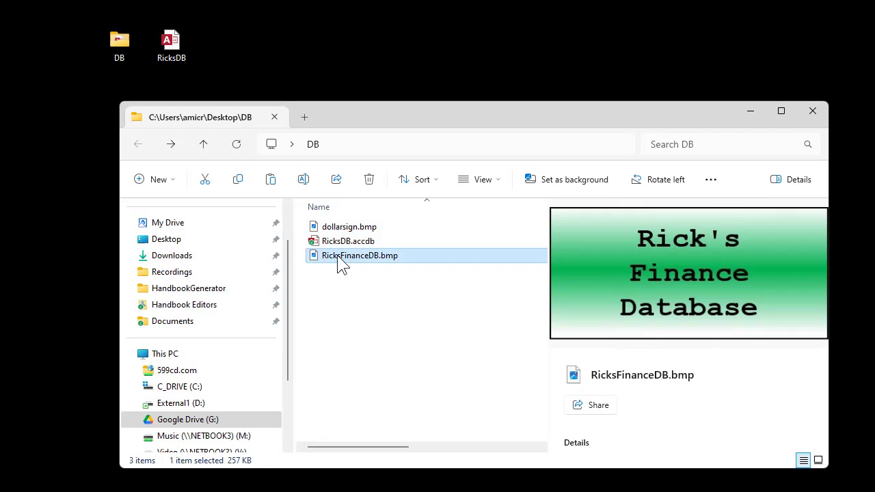
{"action": "key", "text": "F2"}
{"action": "left_click_drag", "start_coordinate": [341, 270], "coordinate": [369, 318]}
{"action": "key", "text": "Delete"}
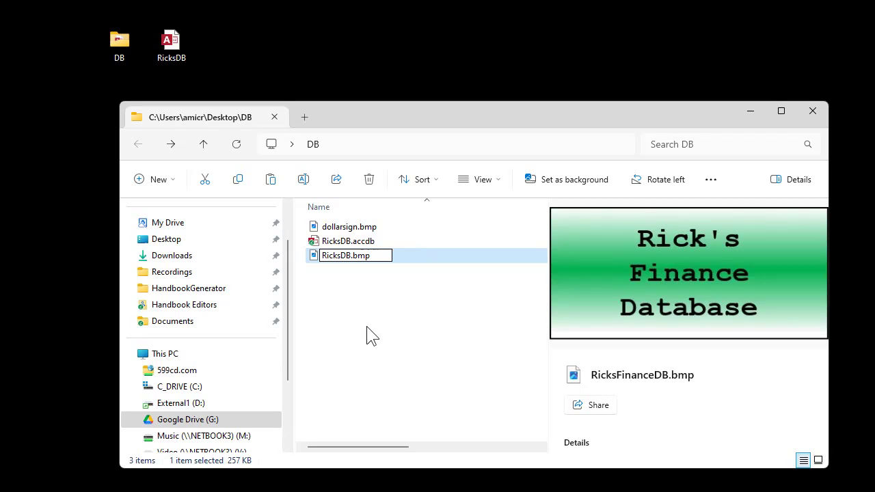
{"action": "key", "text": "Return"}
{"action": "left_click", "coordinate": [350, 228]}
{"action": "left_click", "coordinate": [176, 54]}
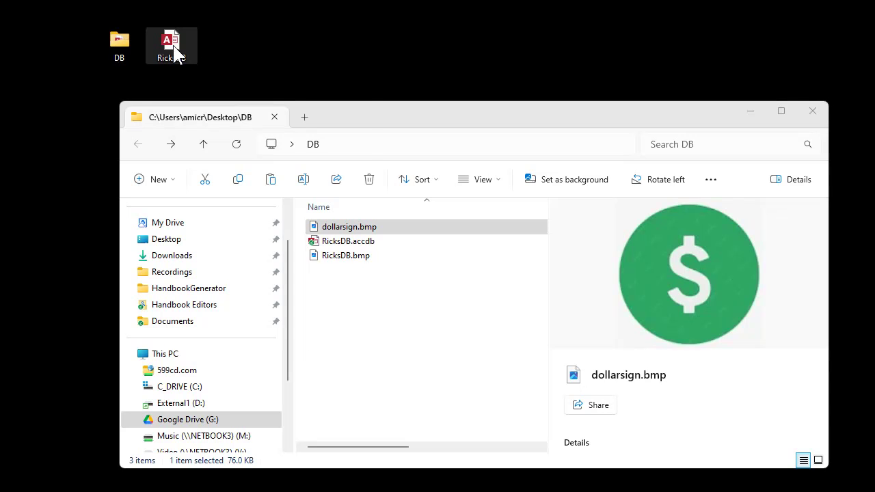
Open the RicksDB shortcut's properties and start browsing for a new icon file
{"action": "right_click", "coordinate": [175, 53]}
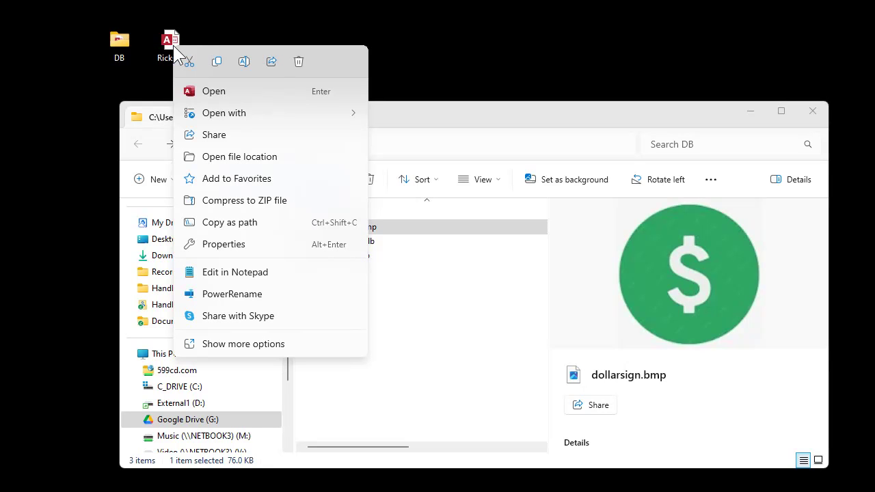
{"action": "left_click", "coordinate": [274, 244]}
{"action": "left_click", "coordinate": [312, 283]}
{"action": "left_click", "coordinate": [388, 159]}
{"action": "left_click_drag", "start_coordinate": [419, 147], "coordinate": [238, 24]}
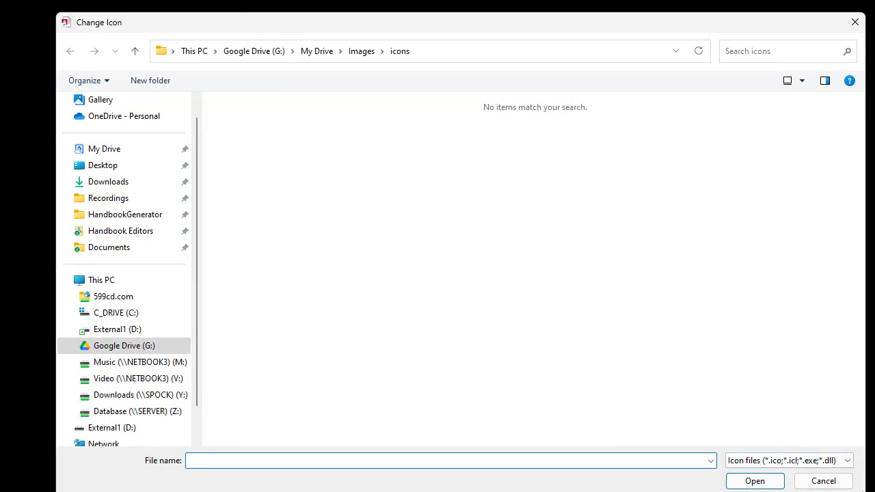
{"action": "left_click_drag", "start_coordinate": [855, 486], "coordinate": [731, 389]}
{"action": "left_click_drag", "start_coordinate": [515, 28], "coordinate": [572, 58]}
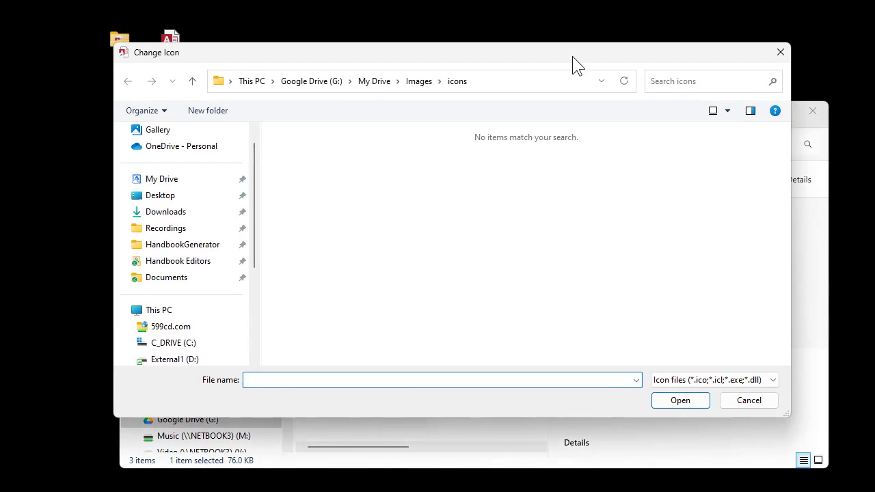
Choose dollarsign.bmp from Desktop\DB, showing all file types, and apply it as the icon
{"action": "left_click", "coordinate": [768, 377]}
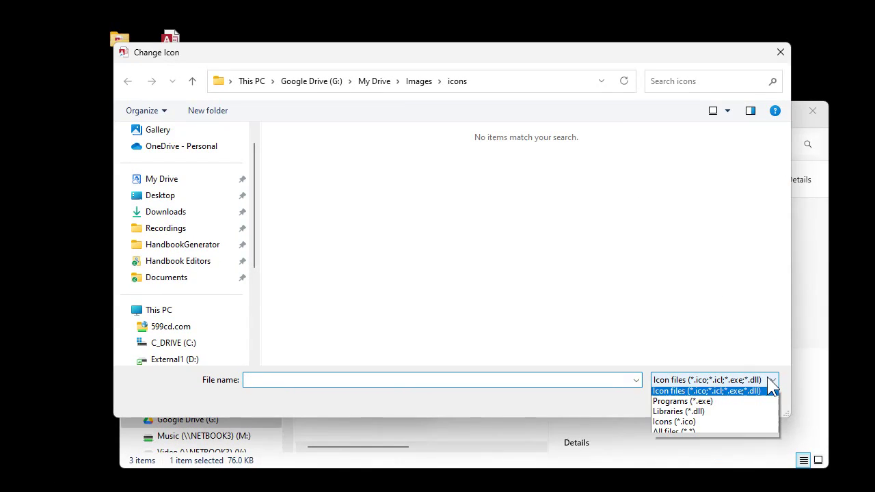
{"action": "left_click", "coordinate": [702, 431]}
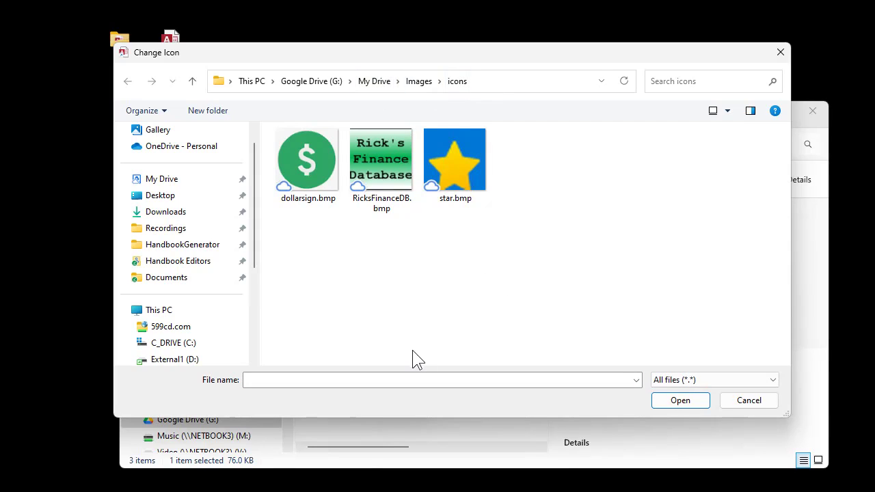
{"action": "left_click", "coordinate": [164, 198]}
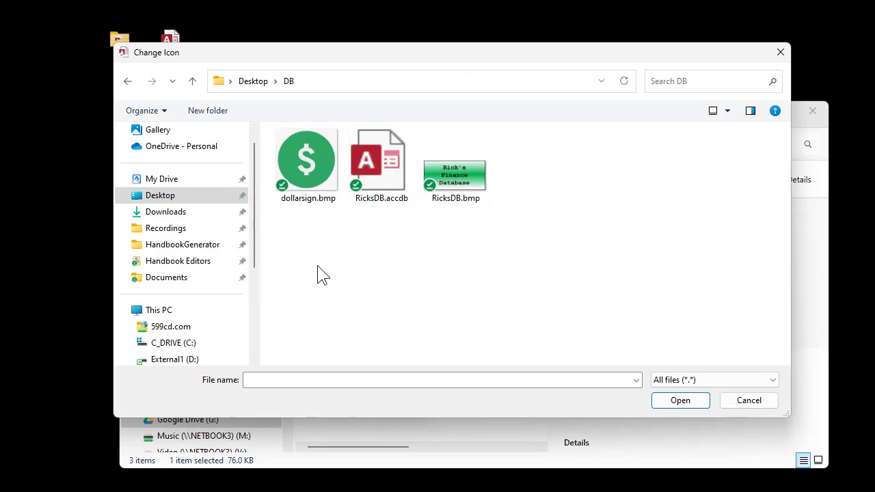
{"action": "left_click", "coordinate": [296, 156]}
{"action": "left_click", "coordinate": [684, 405]}
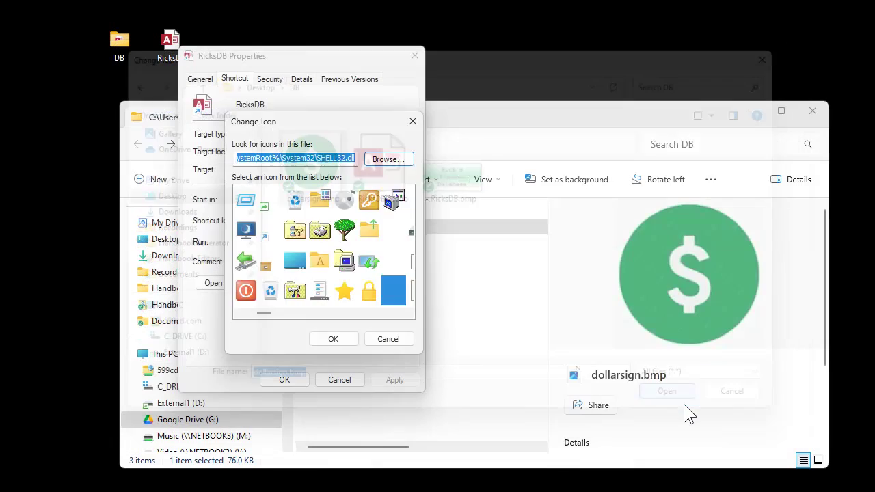
{"action": "left_click", "coordinate": [340, 341]}
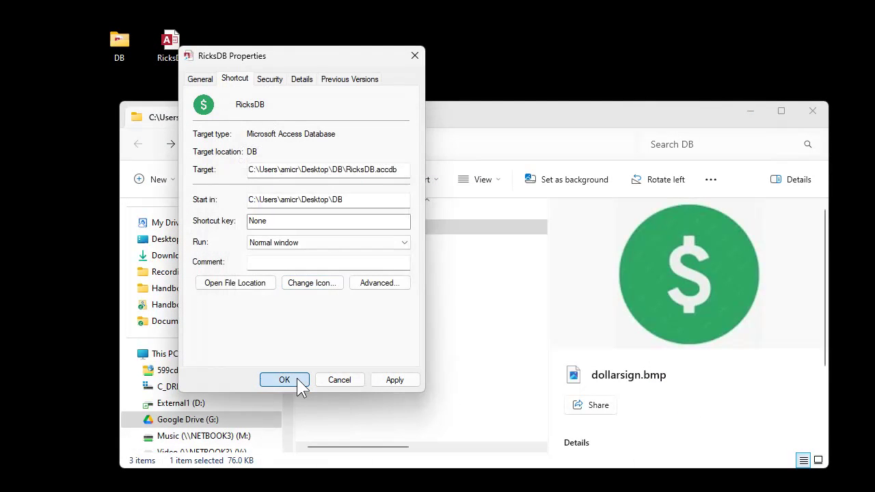
{"action": "left_click", "coordinate": [298, 380]}
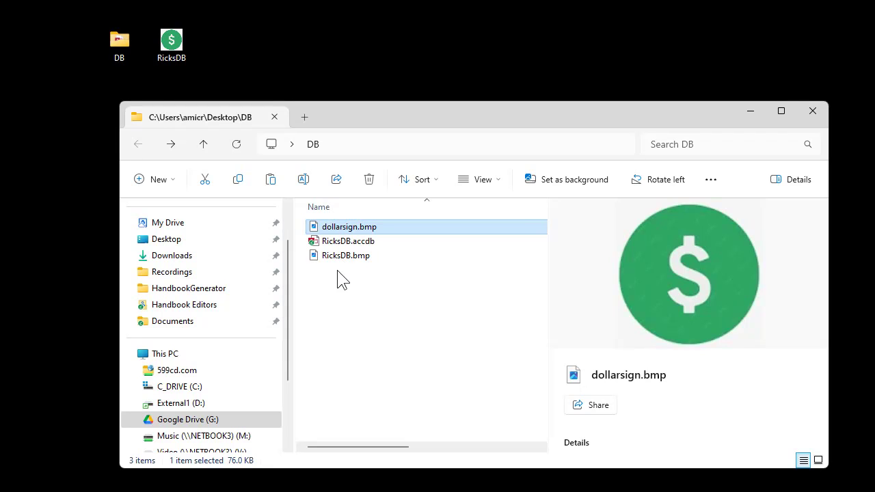
Preview the RicksDB.bmp banner image, then close the DB folder window
{"action": "left_click", "coordinate": [348, 256]}
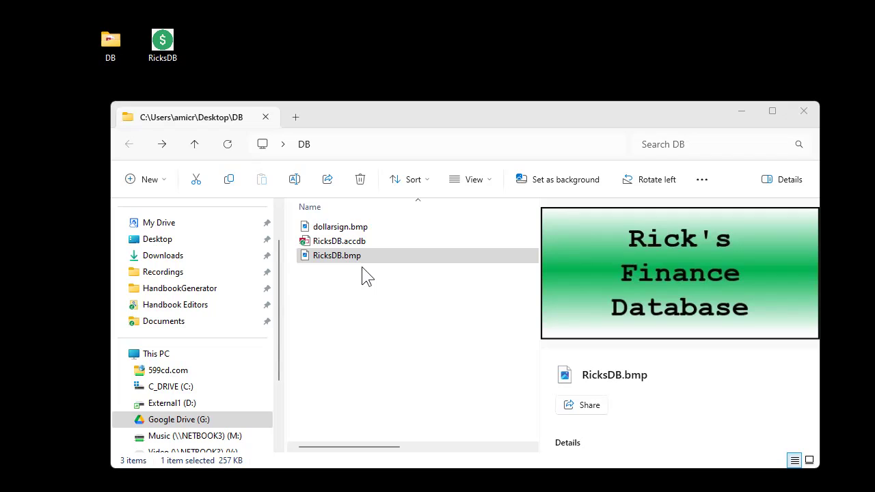
{"action": "left_click", "coordinate": [804, 111]}
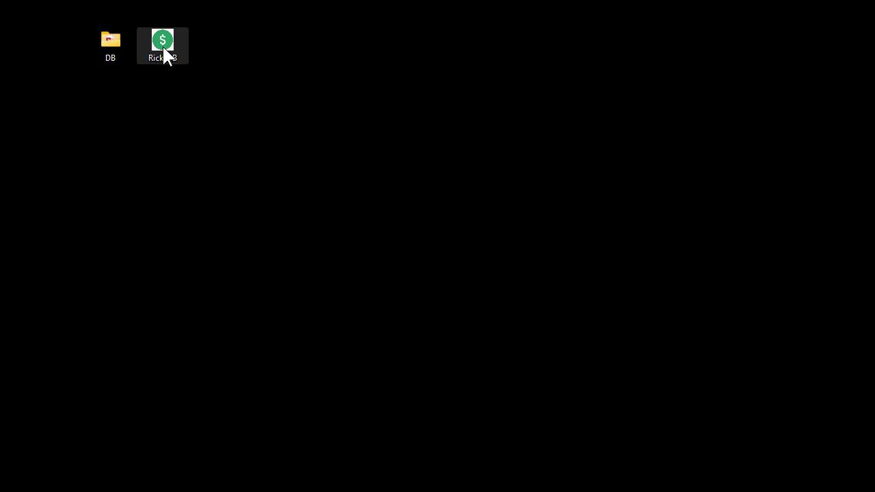
Launch RicksDB from the desktop shortcut, close Access, and relaunch it
{"action": "double_click", "coordinate": [162, 44]}
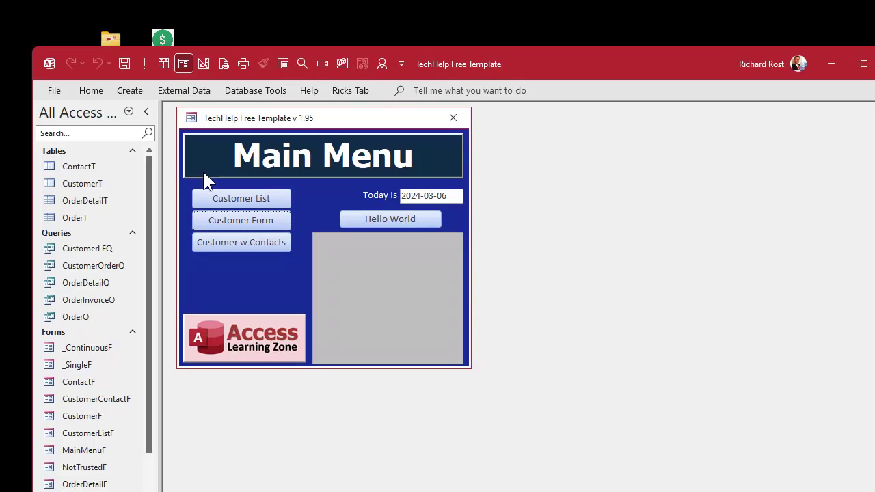
{"action": "key", "text": "alt+F4"}
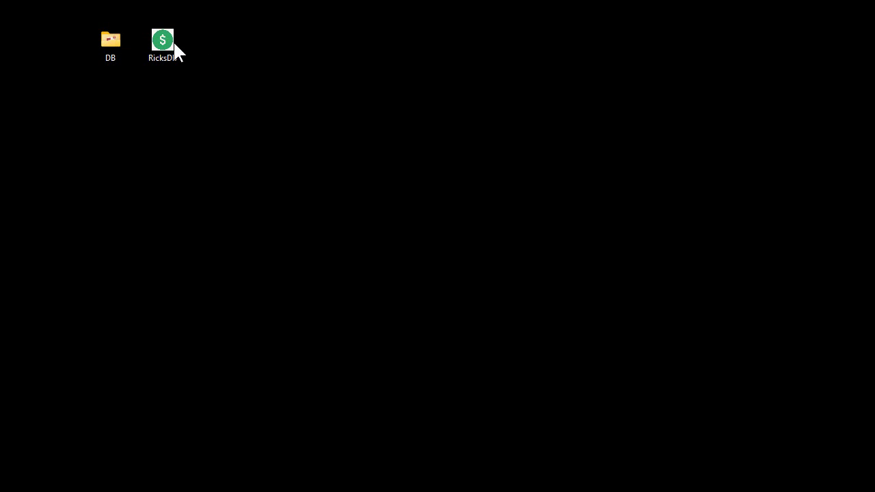
{"action": "double_click", "coordinate": [163, 42]}
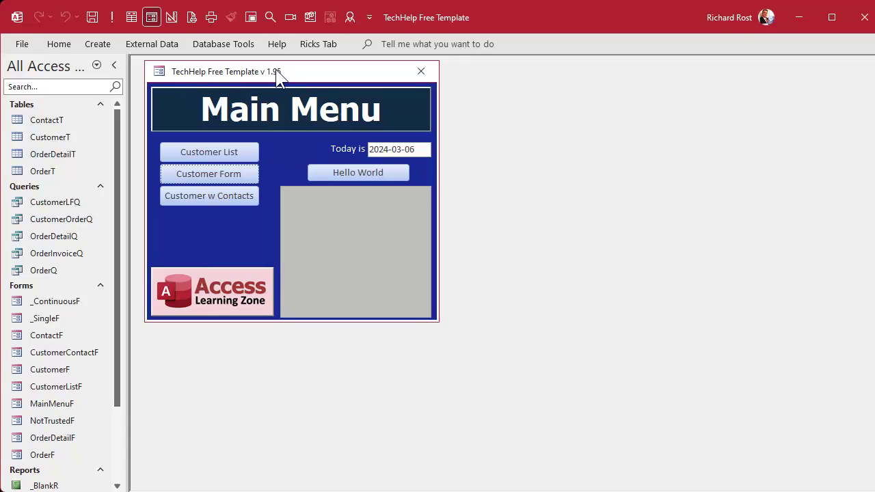
Set the Current Database Application Title to Rick's Finance DB
{"action": "left_click", "coordinate": [21, 43]}
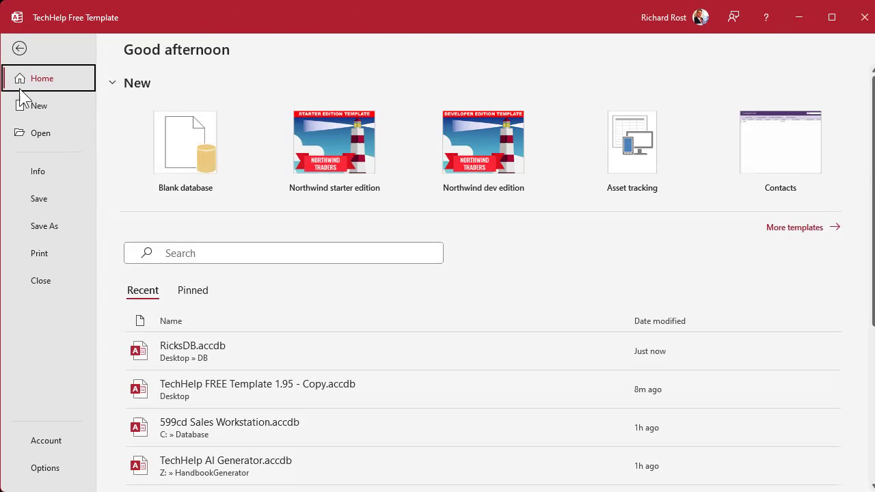
{"action": "left_click", "coordinate": [39, 472]}
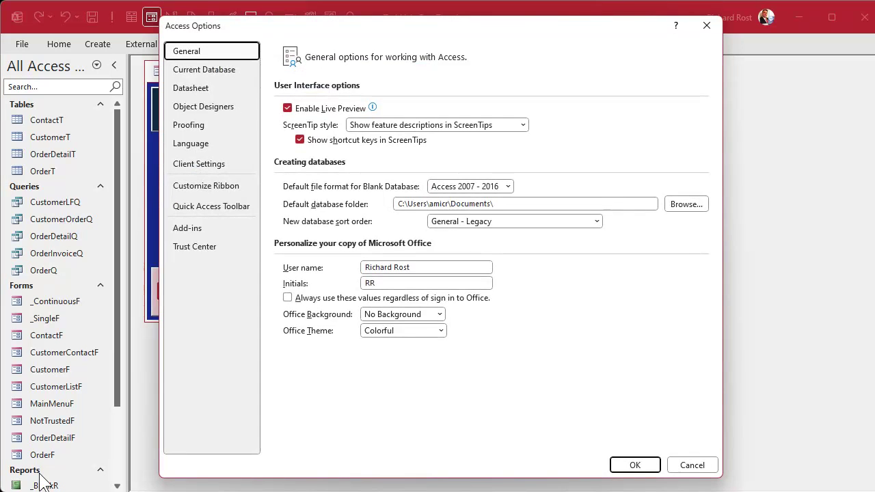
{"action": "left_click", "coordinate": [223, 71]}
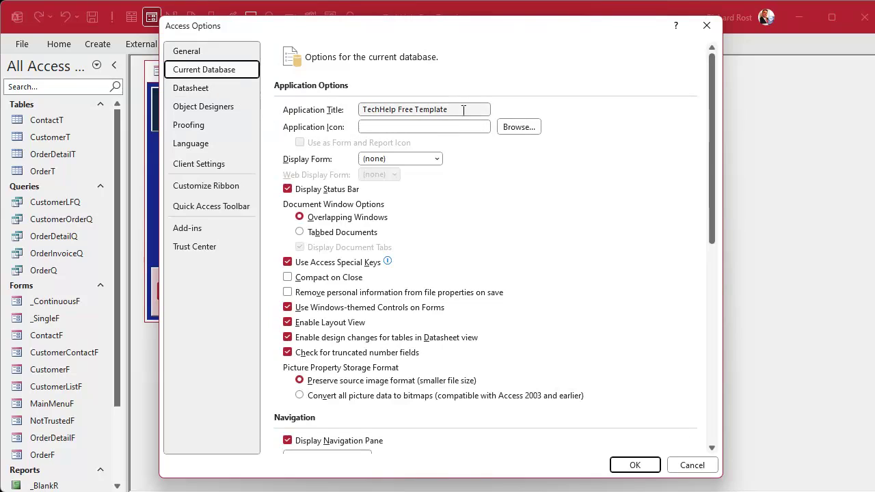
{"action": "left_click_drag", "start_coordinate": [465, 109], "coordinate": [352, 110]}
{"action": "type", "text": "R"}
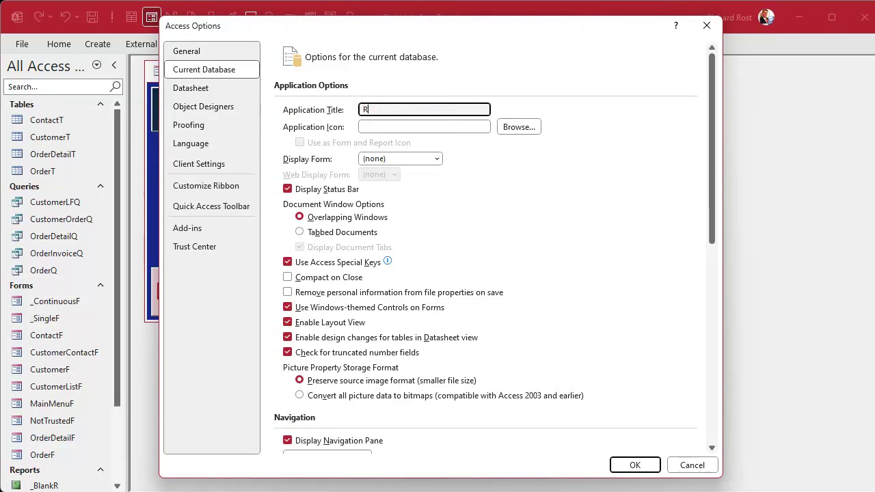
{"action": "type", "text": "ick's Finance DB"}
Set dollarsign.bmp as the application icon, also used for forms and reports, and apply
{"action": "left_click", "coordinate": [521, 128]}
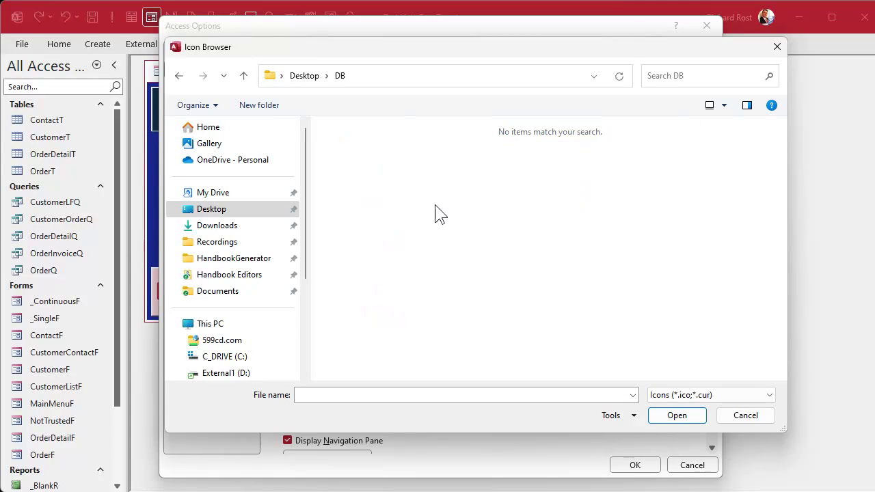
{"action": "left_click", "coordinate": [736, 395]}
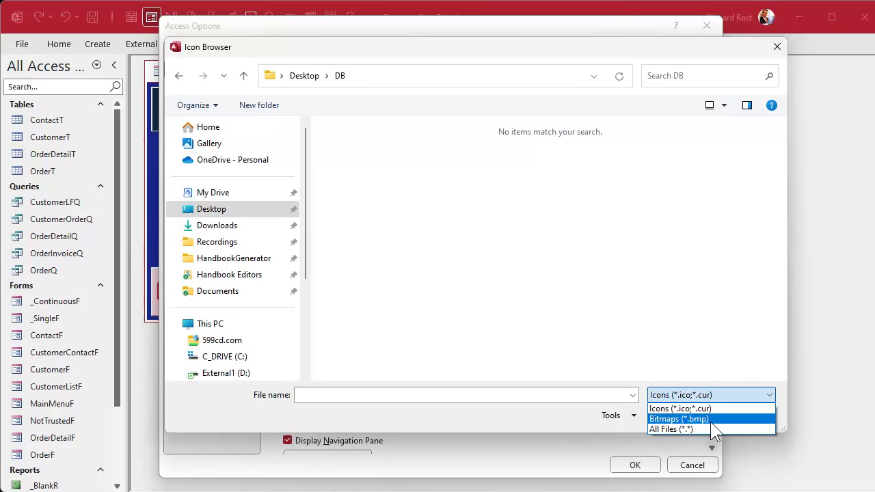
{"action": "left_click", "coordinate": [711, 419]}
{"action": "left_click", "coordinate": [362, 146]}
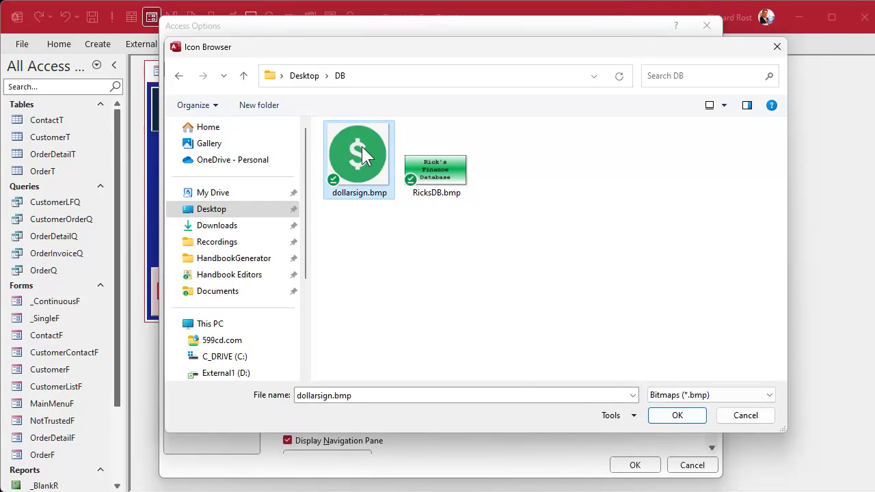
{"action": "left_click", "coordinate": [678, 415]}
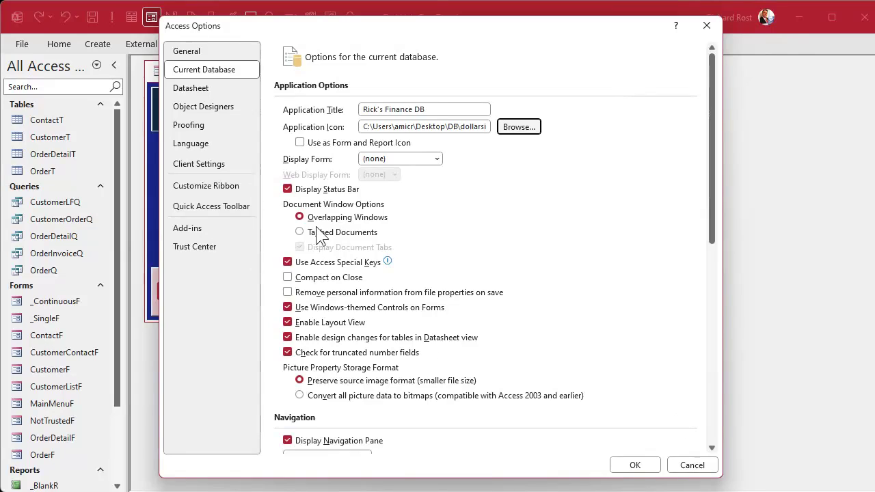
{"action": "left_click", "coordinate": [300, 144]}
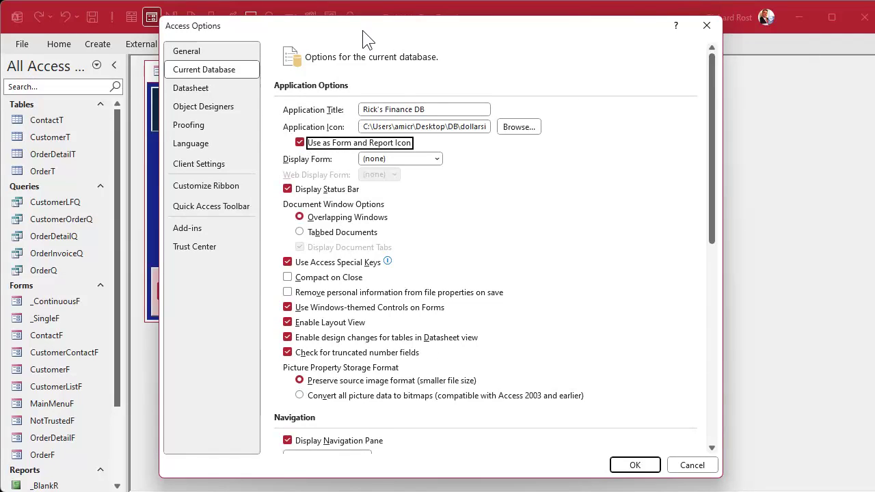
{"action": "left_click_drag", "start_coordinate": [363, 39], "coordinate": [388, 36]}
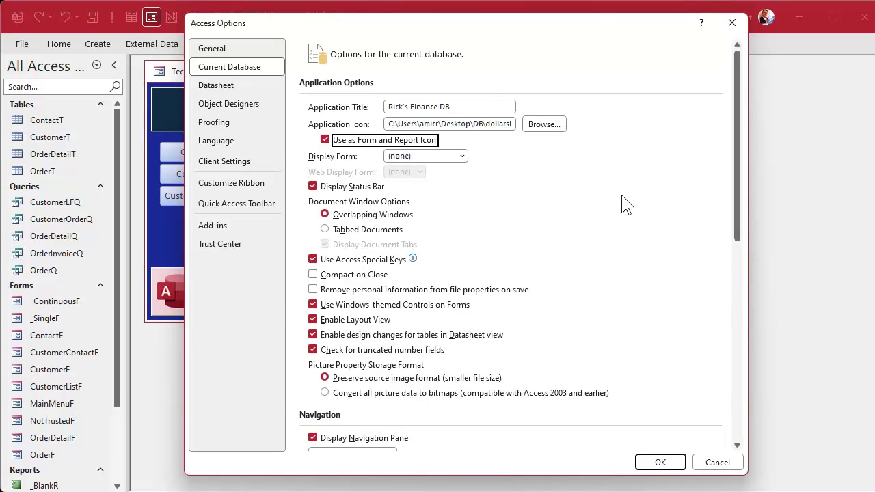
{"action": "left_click", "coordinate": [658, 462]}
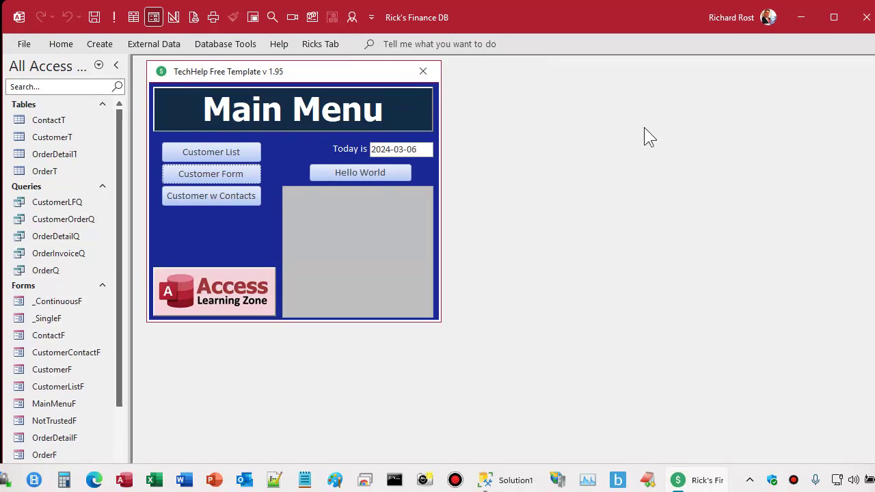
{"action": "mouse_move", "coordinate": [682, 481]}
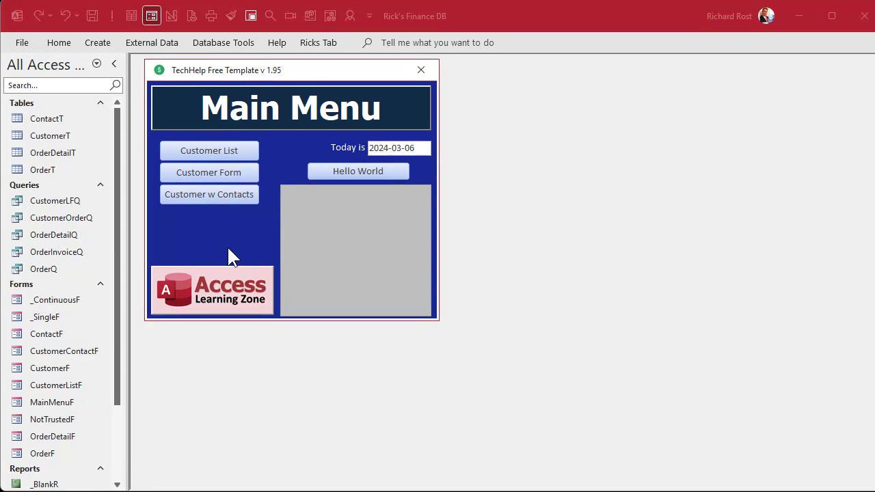
{"action": "right_click", "coordinate": [321, 212]}
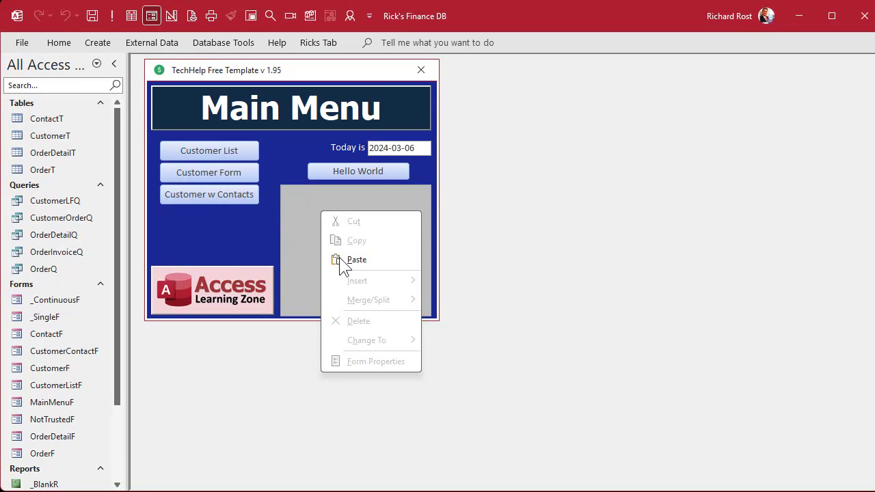
{"action": "left_click", "coordinate": [258, 233]}
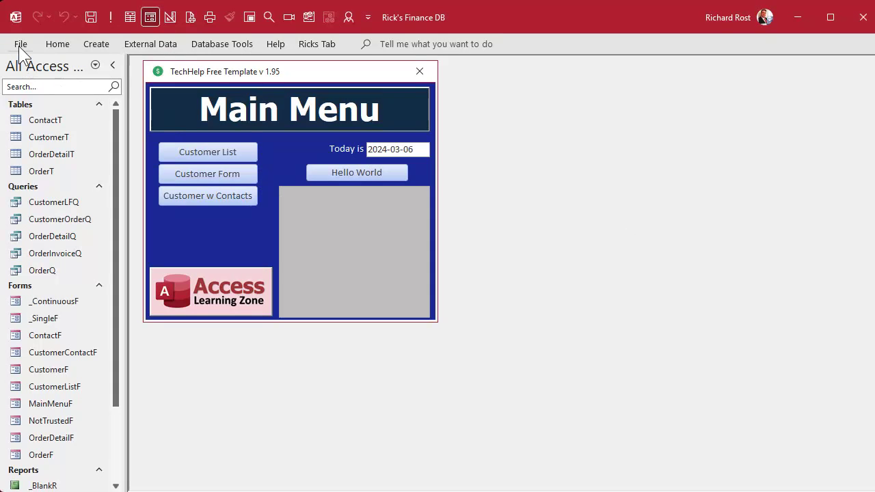
Uncheck Display Status Bar, Display Navigation Pane, Allow Full Menus and Allow Default Shortcut Menus
{"action": "left_click", "coordinate": [18, 45]}
{"action": "left_click", "coordinate": [21, 470]}
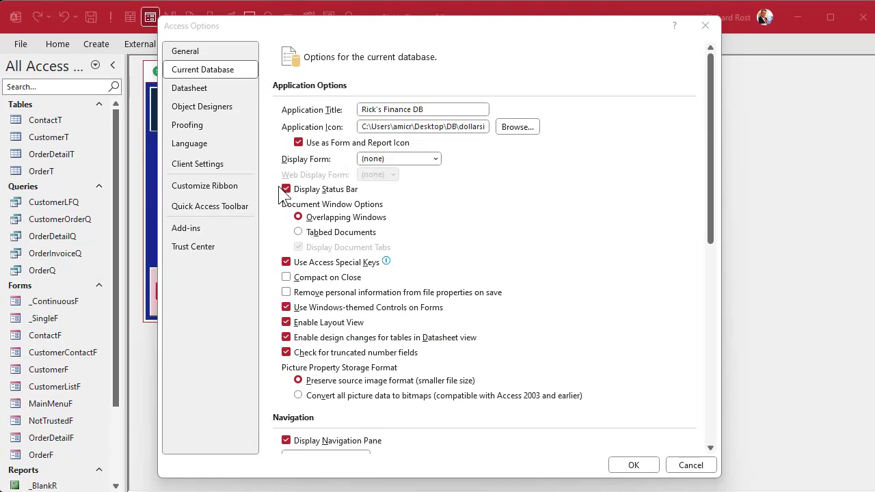
{"action": "left_click", "coordinate": [287, 189]}
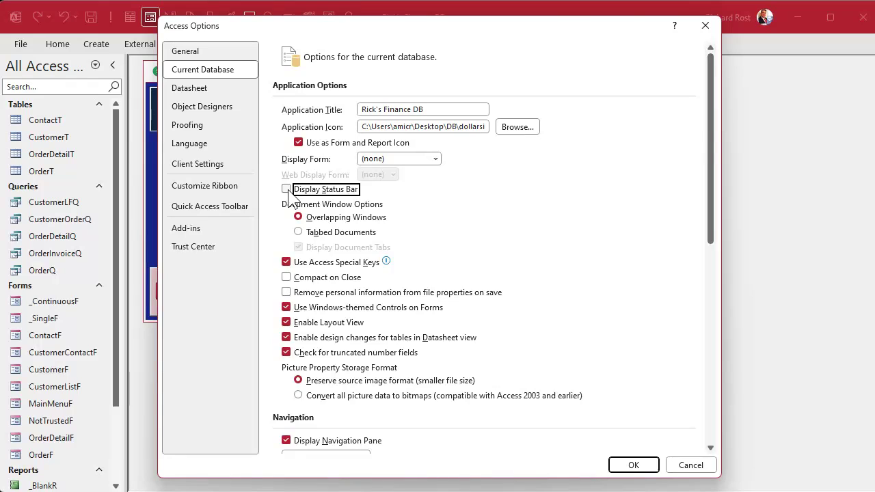
{"action": "scroll", "coordinate": [288, 195], "scroll_direction": "down", "scroll_amount": 3}
{"action": "left_click", "coordinate": [286, 244]}
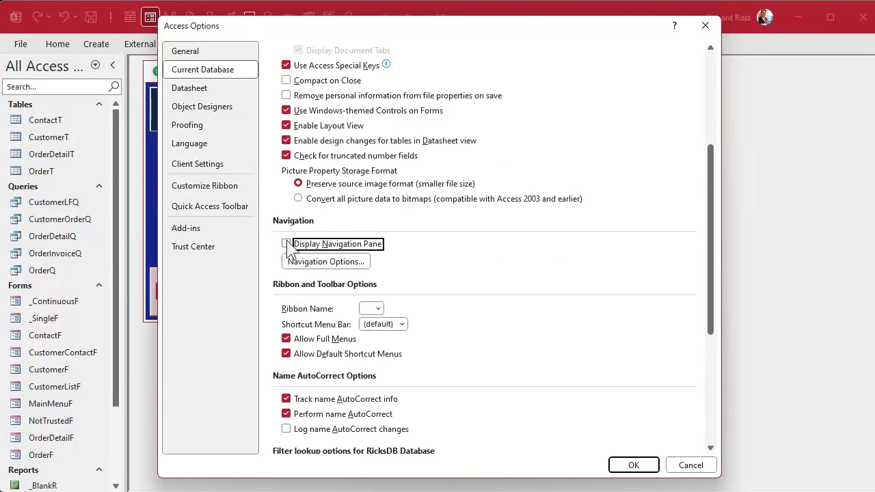
{"action": "left_click", "coordinate": [286, 339]}
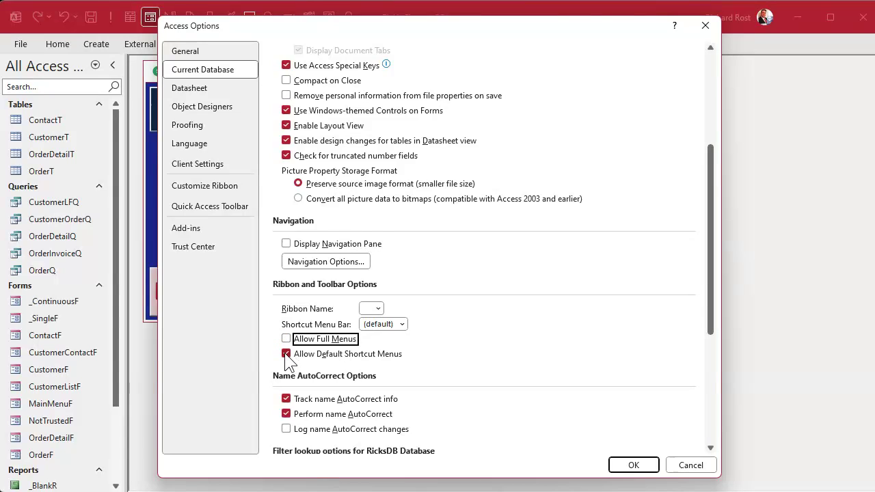
{"action": "left_click", "coordinate": [286, 354]}
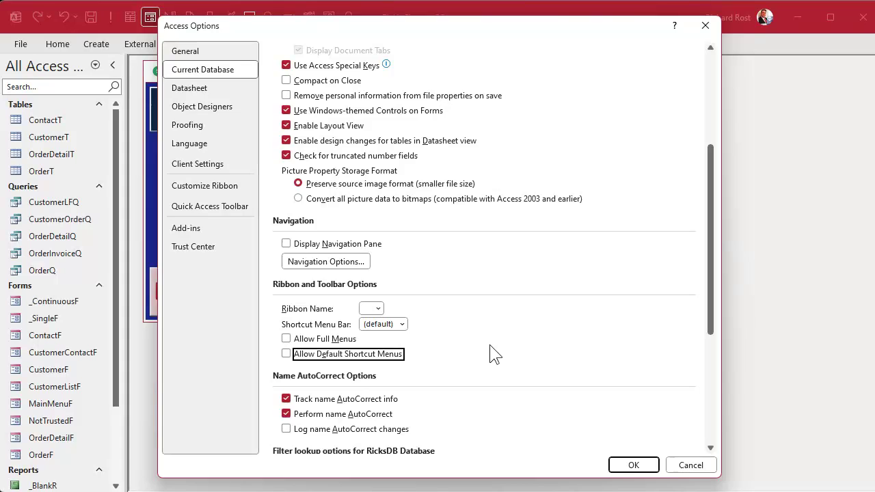
{"action": "left_click", "coordinate": [632, 464]}
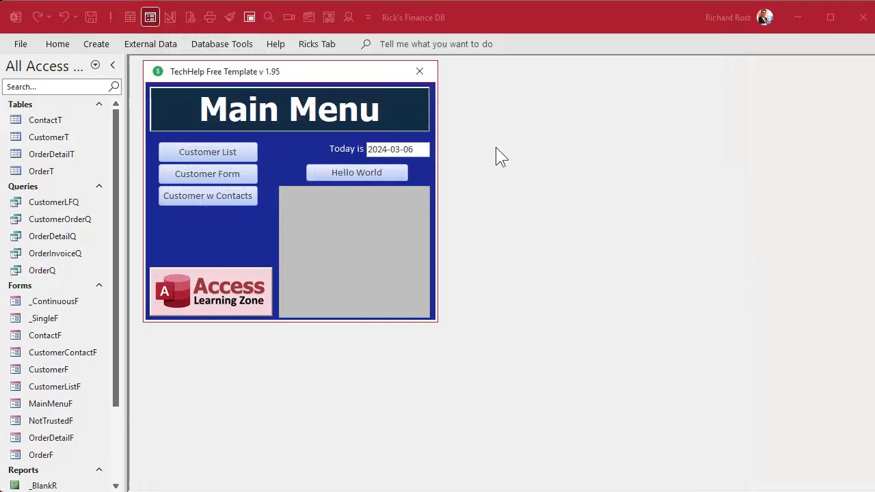